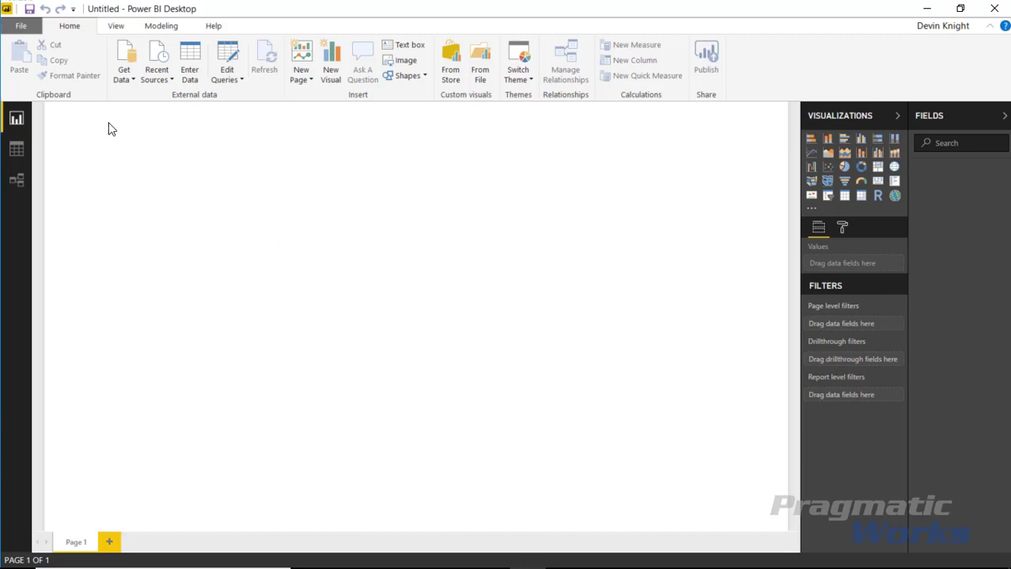
- Load the Sales table from the All Product Sales.xlsx Excel workbook into the report
{"action": "left_click", "coordinate": [124, 76]}
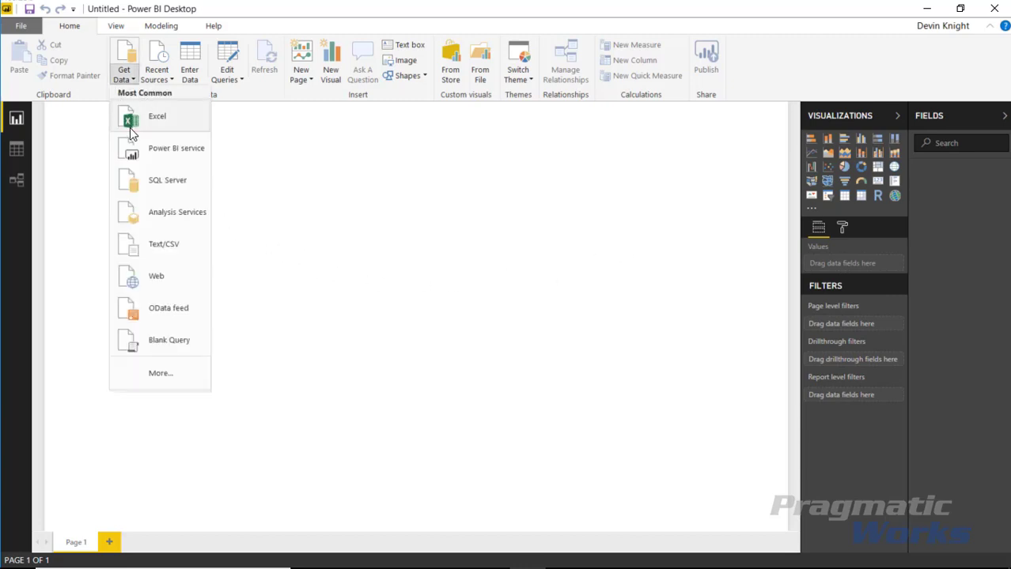
{"action": "left_click", "coordinate": [168, 117]}
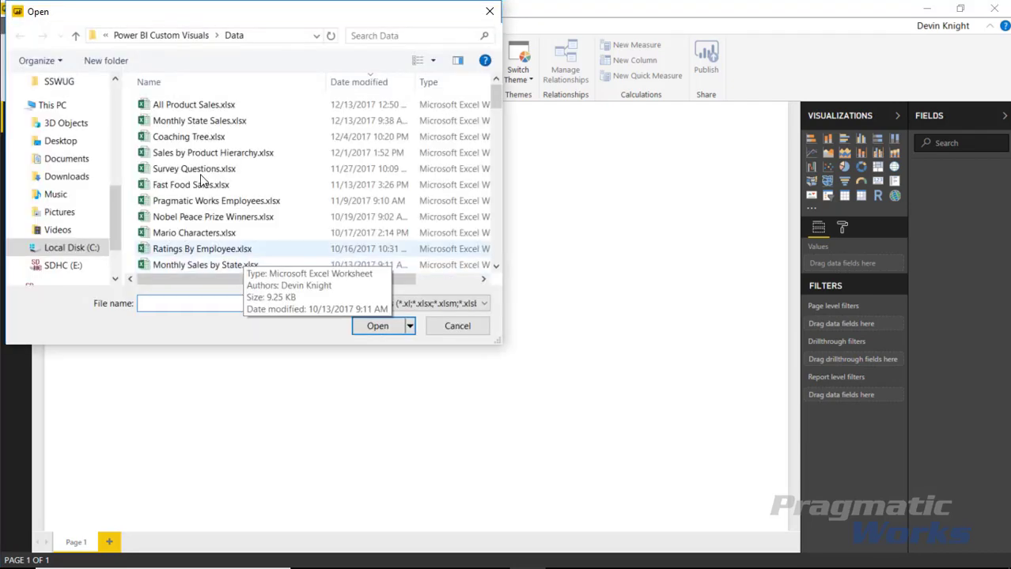
{"action": "left_click", "coordinate": [215, 105]}
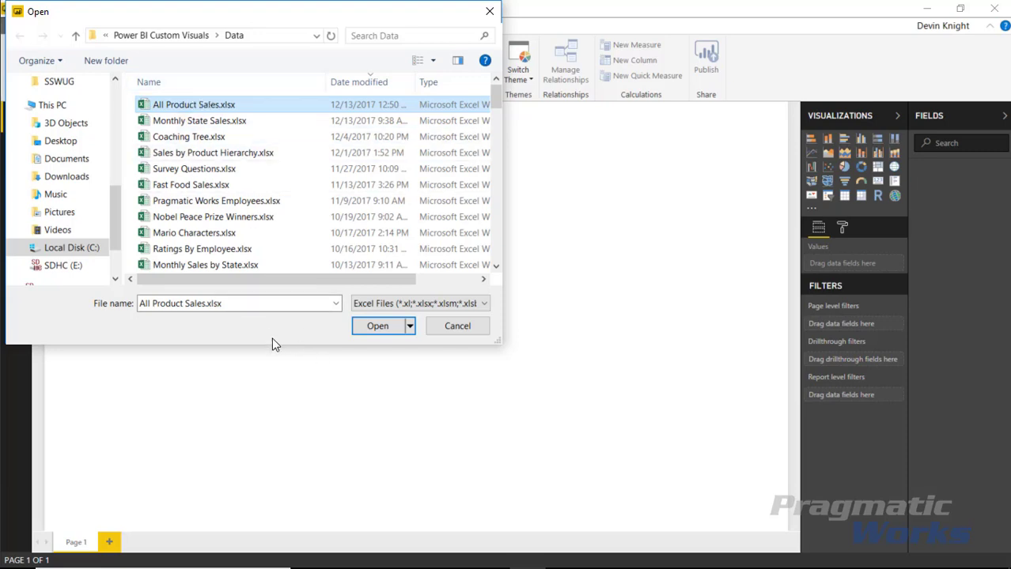
{"action": "left_click", "coordinate": [366, 327]}
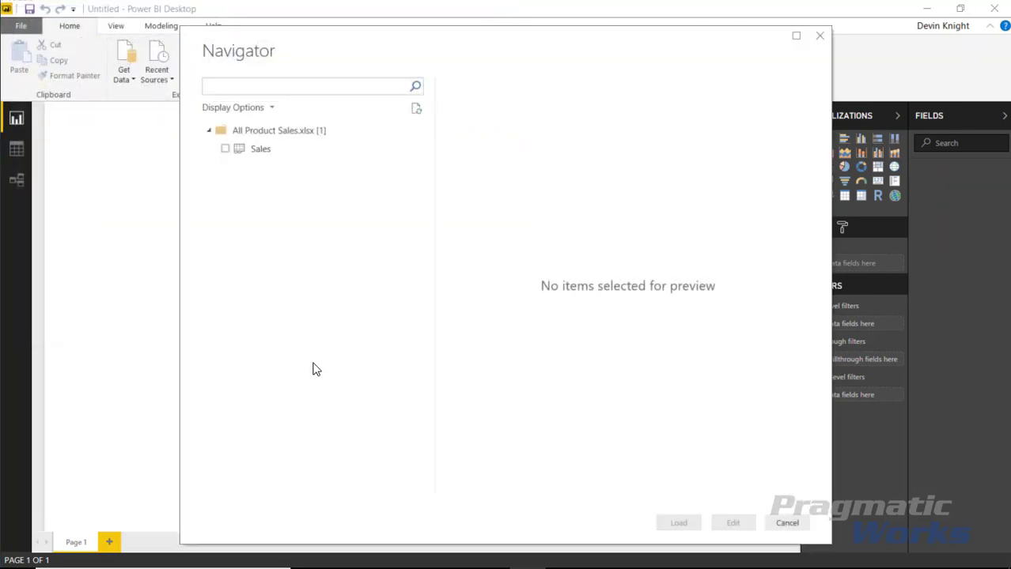
{"action": "left_click", "coordinate": [246, 161]}
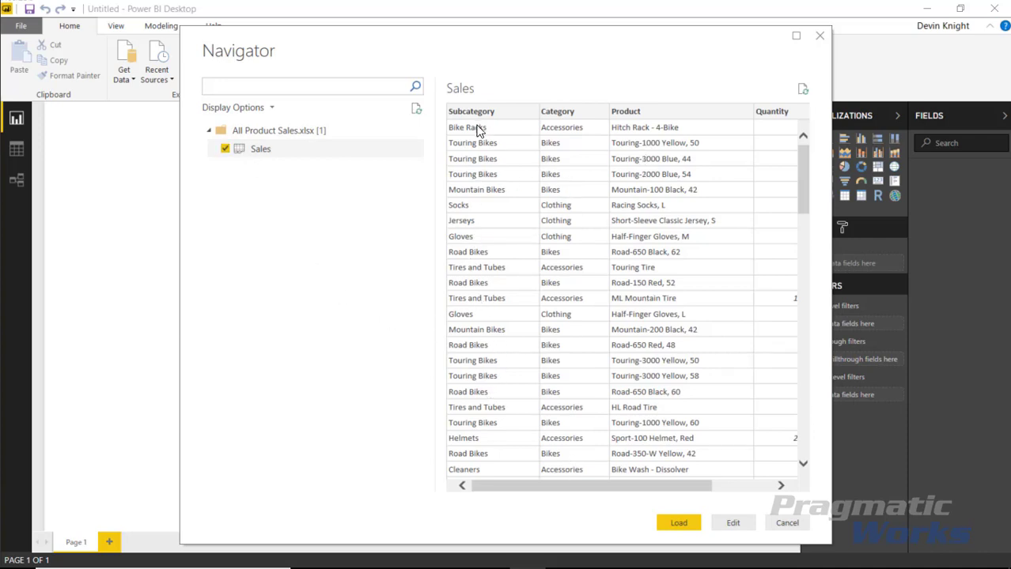
{"action": "left_click_drag", "start_coordinate": [641, 485], "coordinate": [701, 479]}
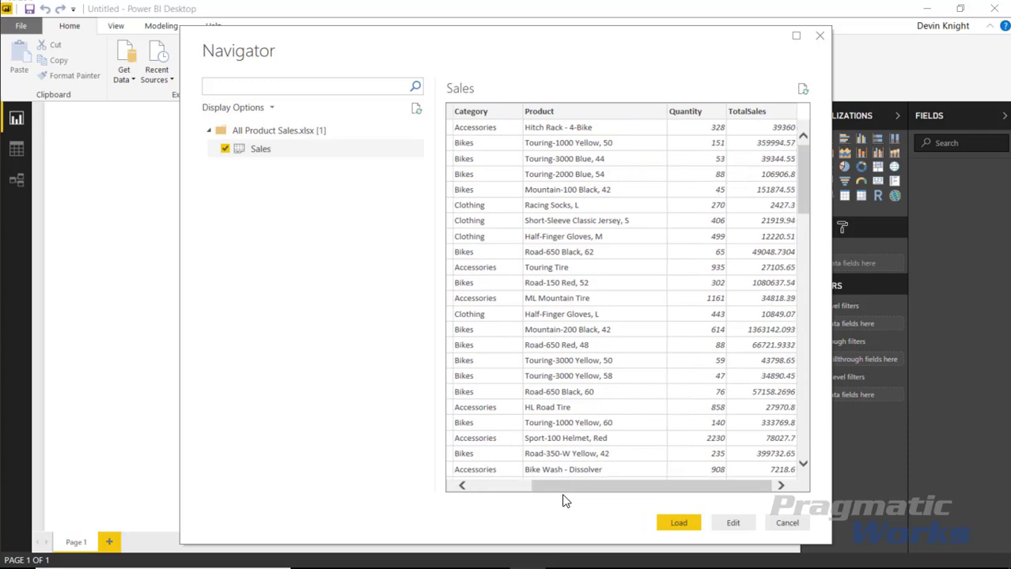
{"action": "left_click", "coordinate": [695, 522]}
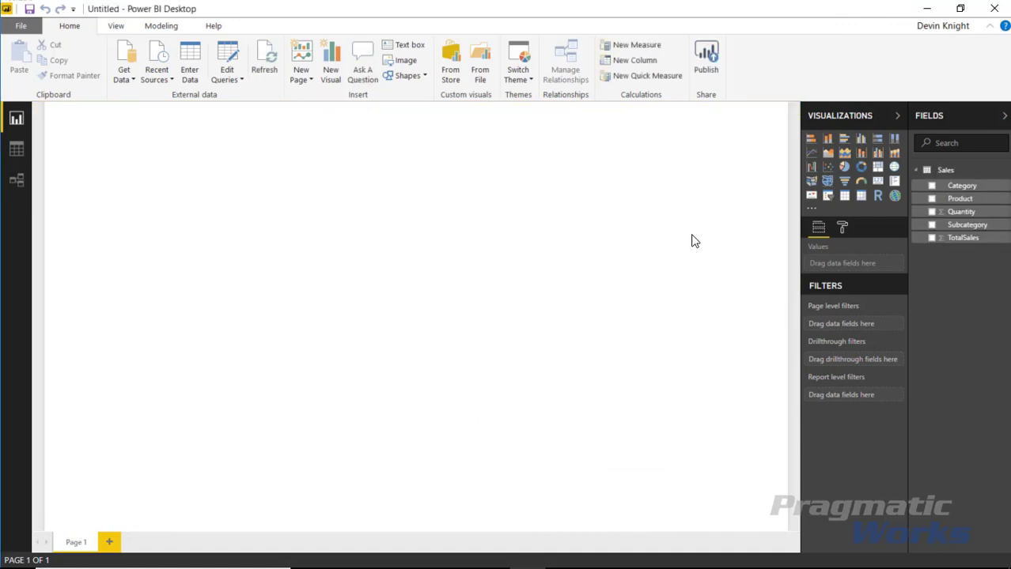
- Add a clustered column chart of TotalSales by Product across the page's bottom right
{"action": "left_click", "coordinate": [828, 139]}
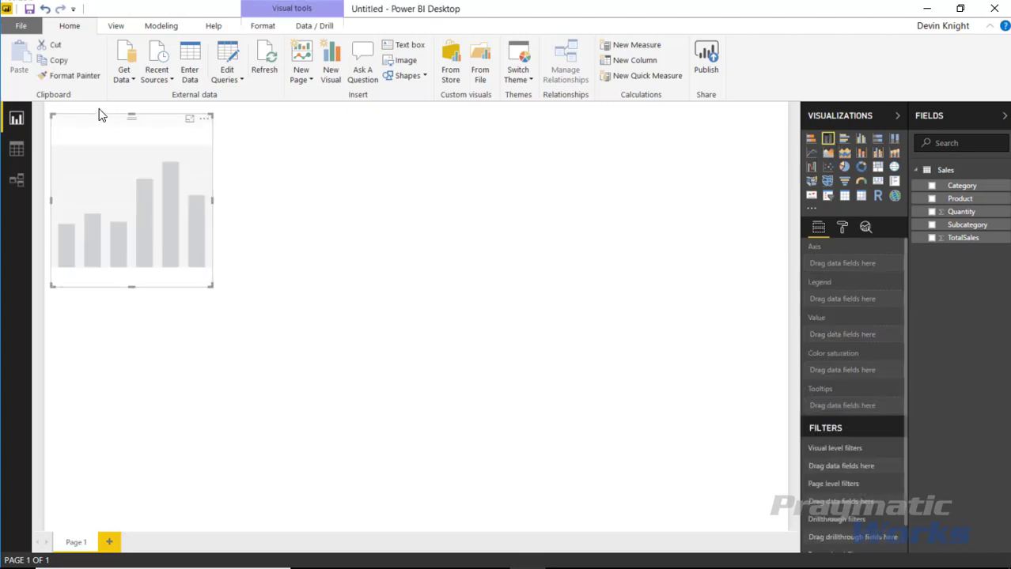
{"action": "left_click_drag", "start_coordinate": [115, 140], "coordinate": [698, 402]}
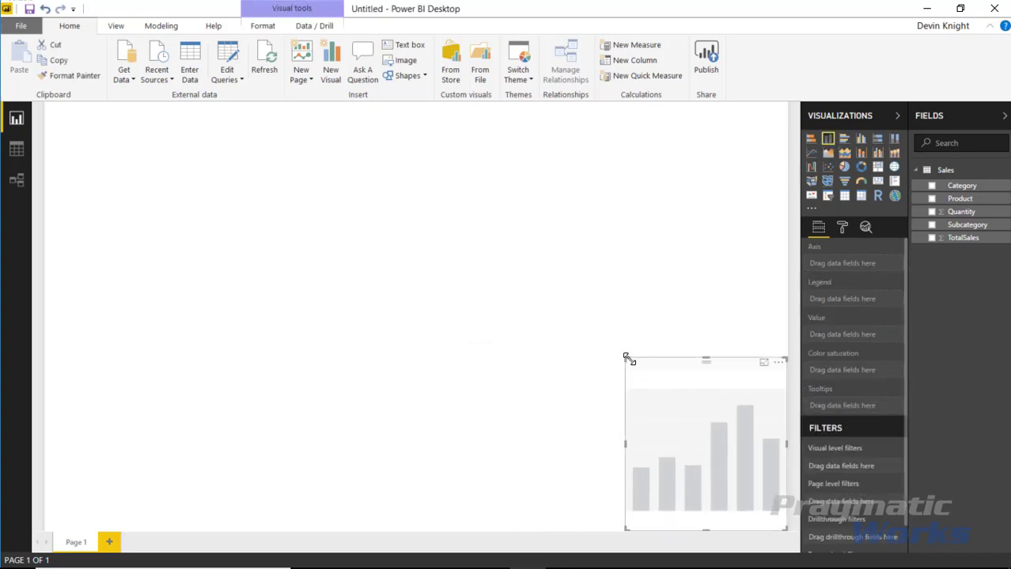
{"action": "left_click_drag", "start_coordinate": [627, 357], "coordinate": [317, 332]}
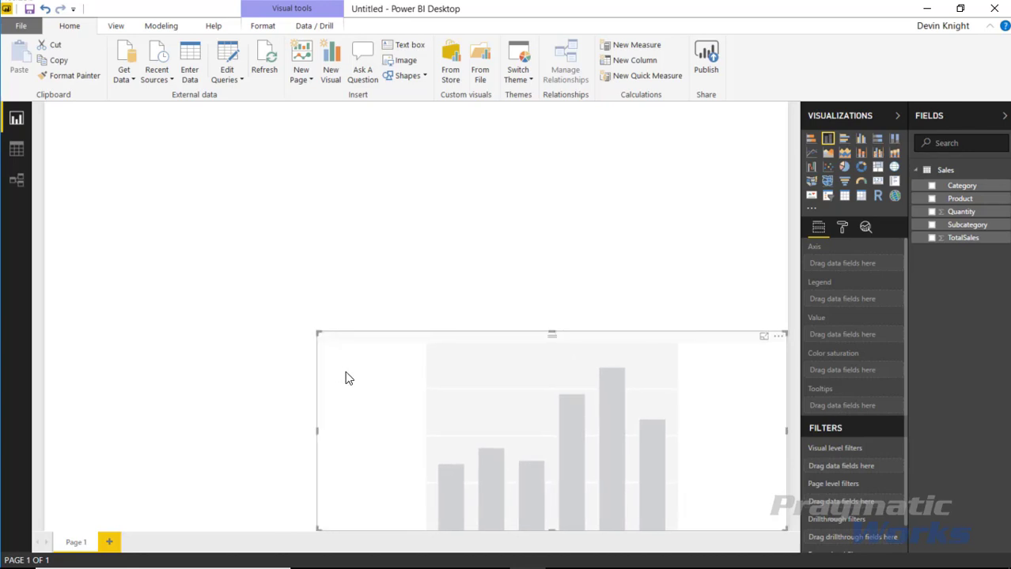
{"action": "left_click", "coordinate": [931, 238]}
{"action": "left_click", "coordinate": [932, 198]}
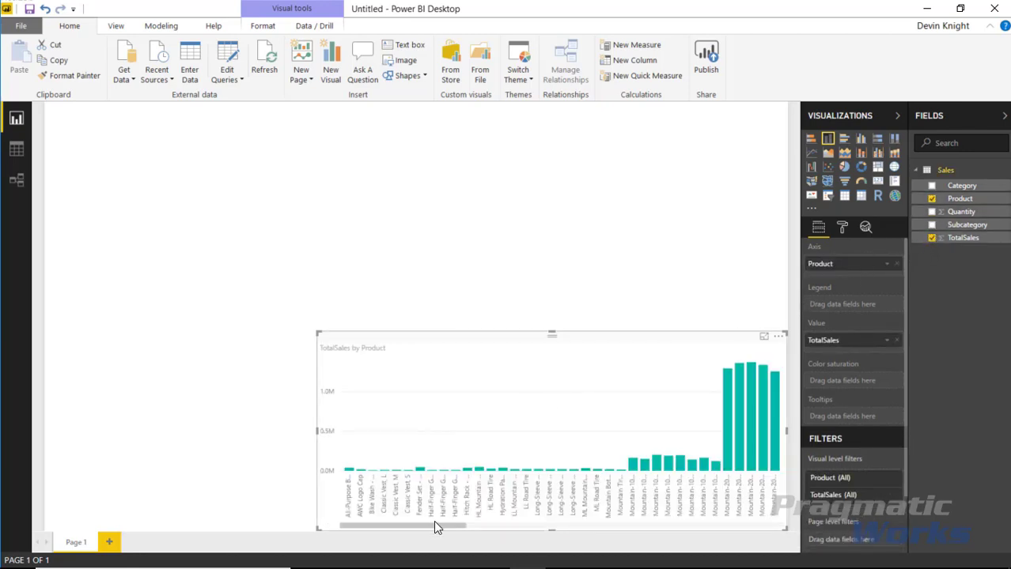
{"action": "mouse_move", "coordinate": [440, 528]}
{"action": "left_mouse_down"}
{"action": "mouse_move", "coordinate": [766, 493]}
{"action": "mouse_move", "coordinate": [706, 516]}
{"action": "mouse_move", "coordinate": [411, 533]}
{"action": "mouse_move", "coordinate": [575, 531]}
{"action": "mouse_move", "coordinate": [429, 538]}
{"action": "left_mouse_up"}
- Place a table visual beside the chart, stretched down to the page bottom
{"action": "left_click", "coordinate": [651, 286]}
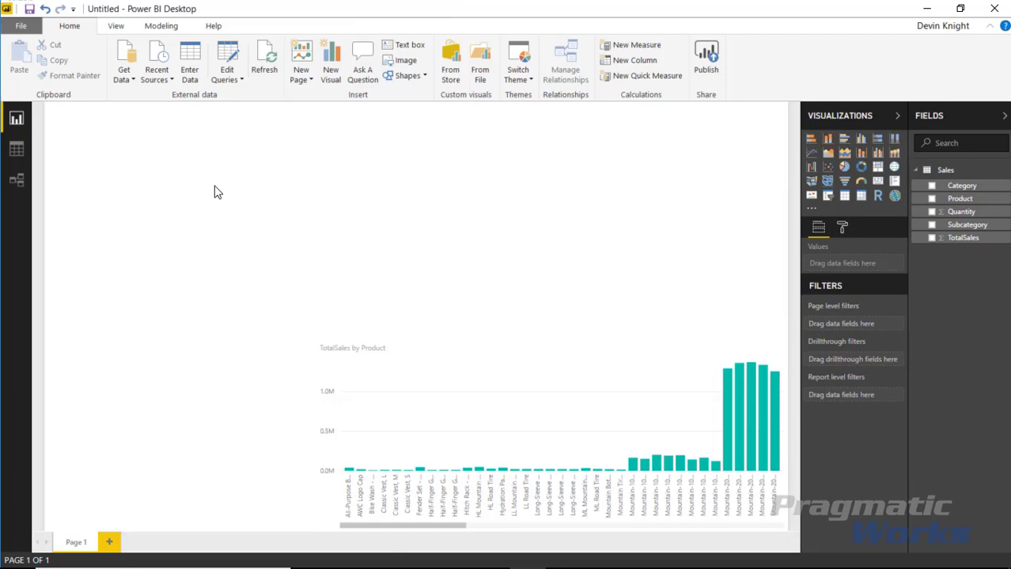
{"action": "left_click", "coordinate": [843, 196]}
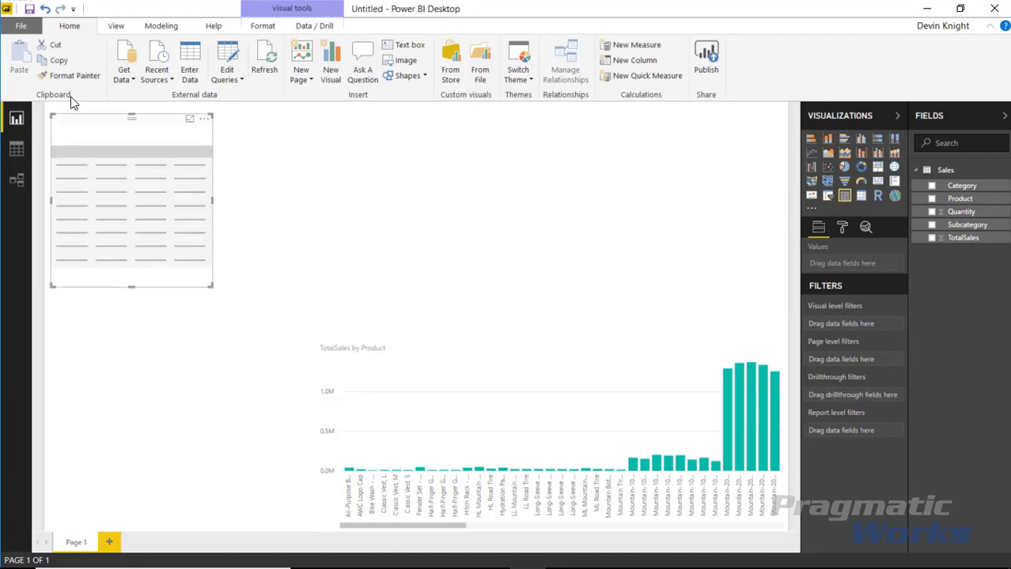
{"action": "left_click_drag", "start_coordinate": [204, 275], "coordinate": [288, 370]}
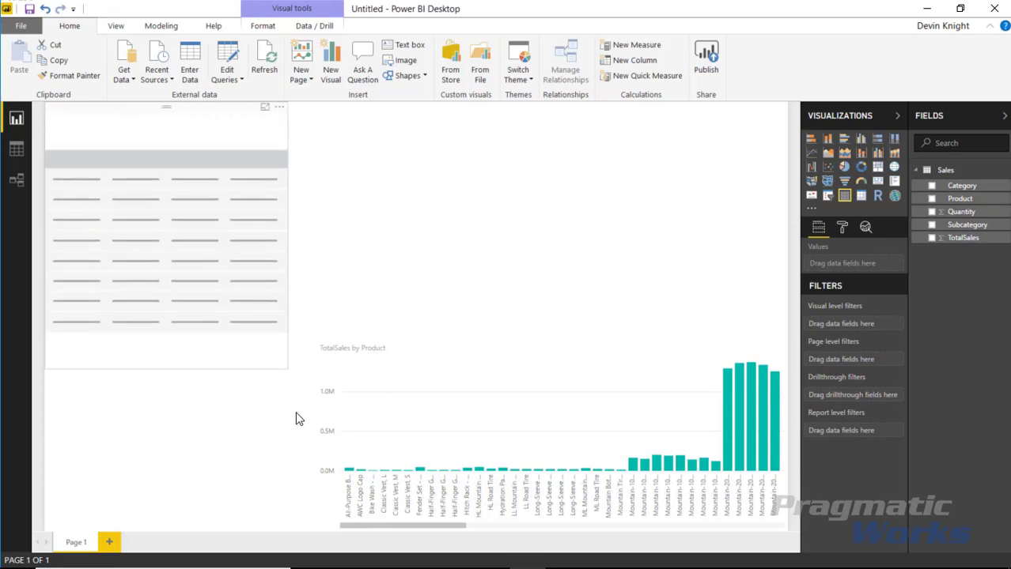
{"action": "left_click_drag", "start_coordinate": [296, 419], "coordinate": [319, 529]}
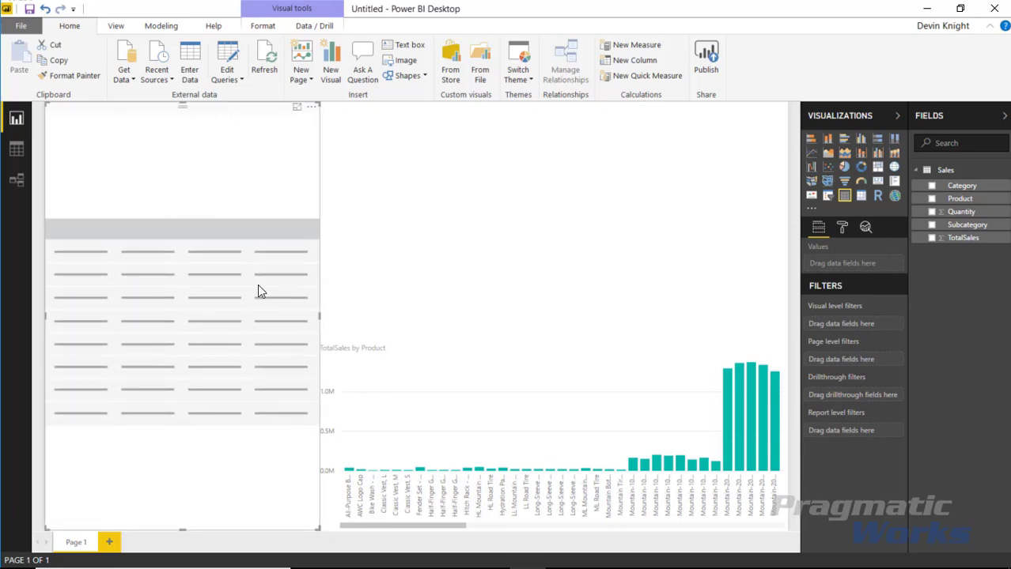
- Fill the table with Category, Subcategory, Product, Quantity and TotalSales columns
{"action": "left_click", "coordinate": [932, 185]}
{"action": "left_click", "coordinate": [932, 225]}
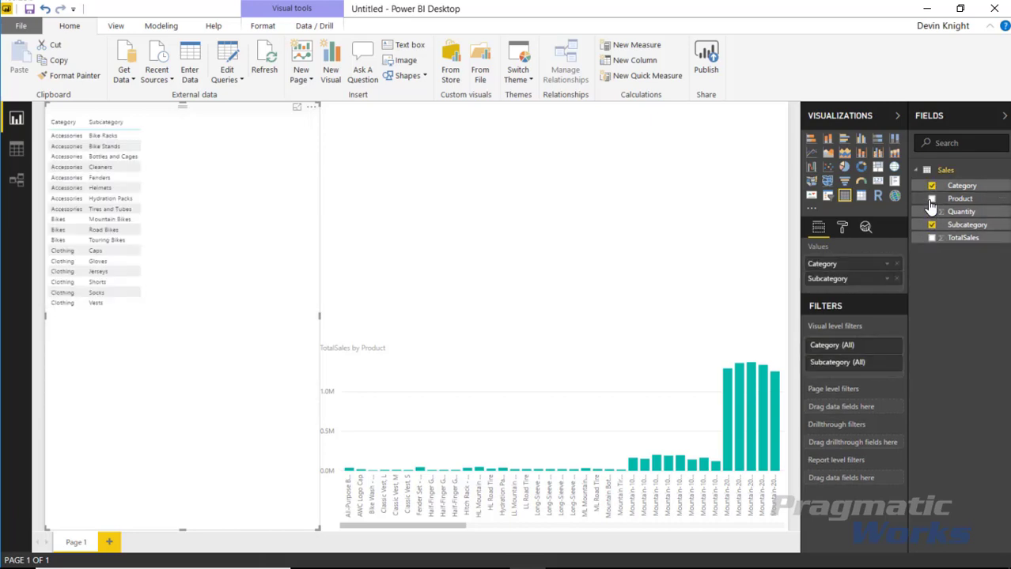
{"action": "left_click", "coordinate": [931, 199]}
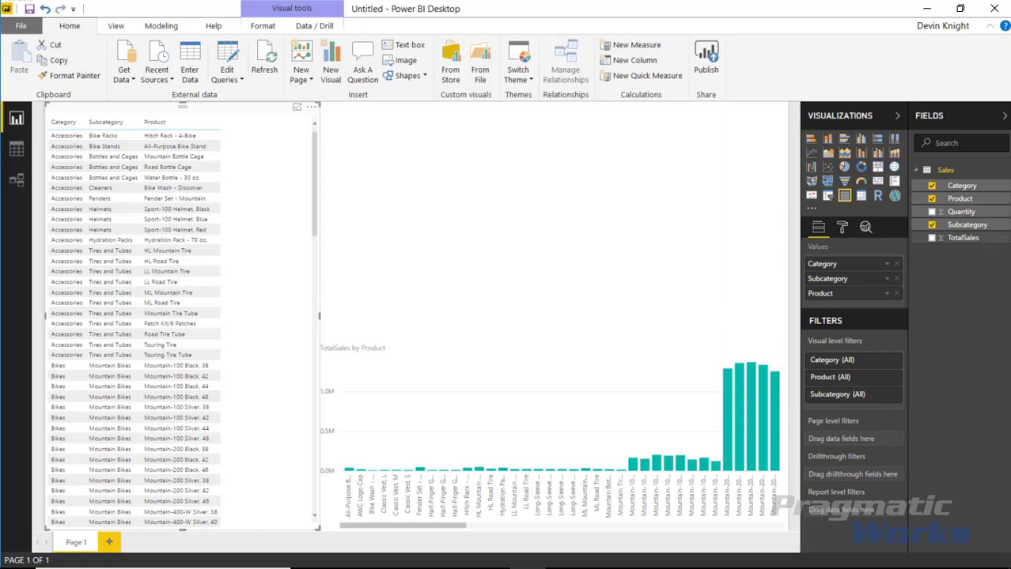
{"action": "left_click", "coordinate": [932, 238]}
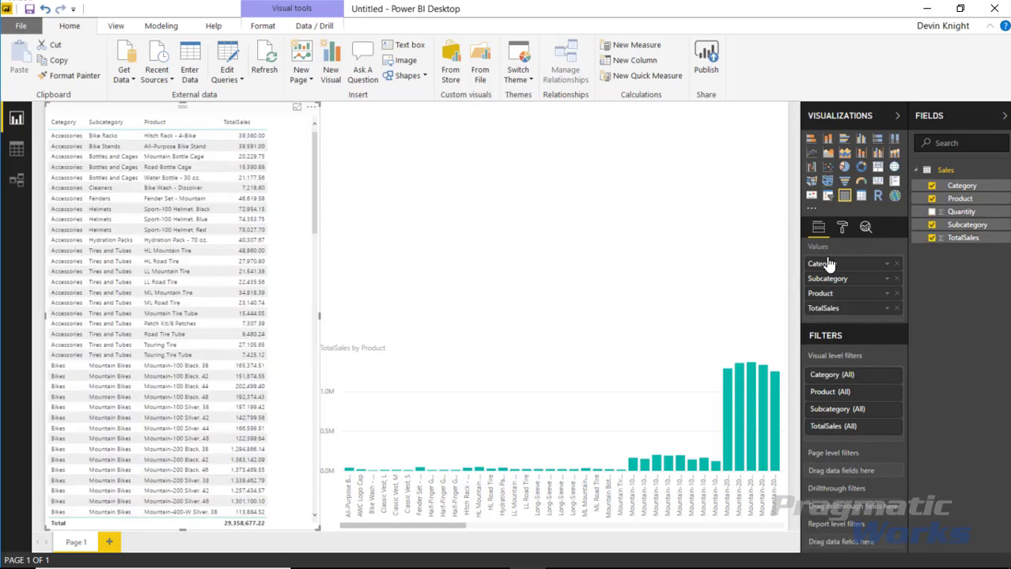
{"action": "left_click_drag", "start_coordinate": [957, 211], "coordinate": [855, 308]}
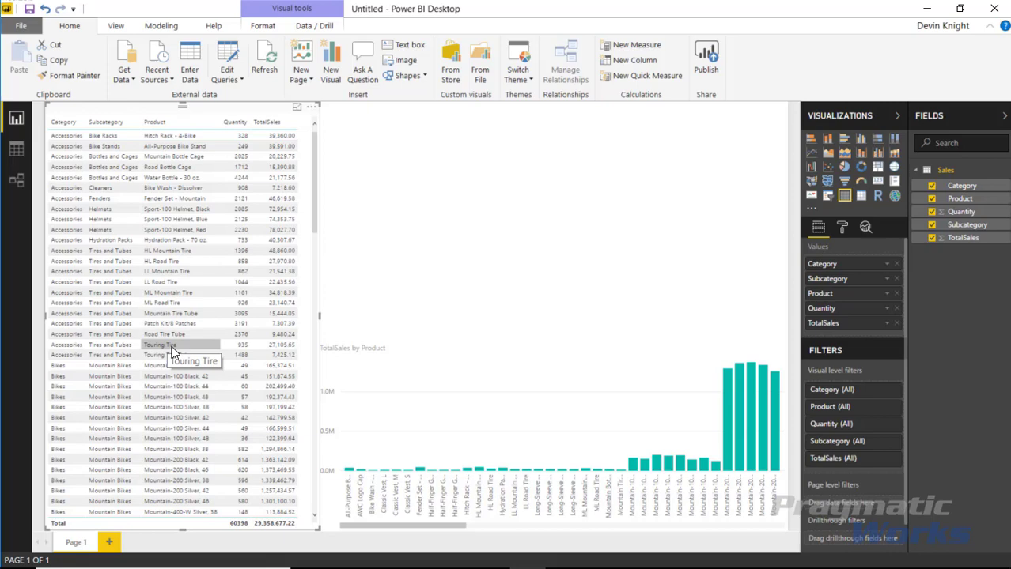
{"action": "scroll", "coordinate": [211, 344], "scroll_direction": "down", "scroll_amount": 15}
{"action": "scroll", "coordinate": [224, 332], "scroll_direction": "down", "scroll_amount": 10}
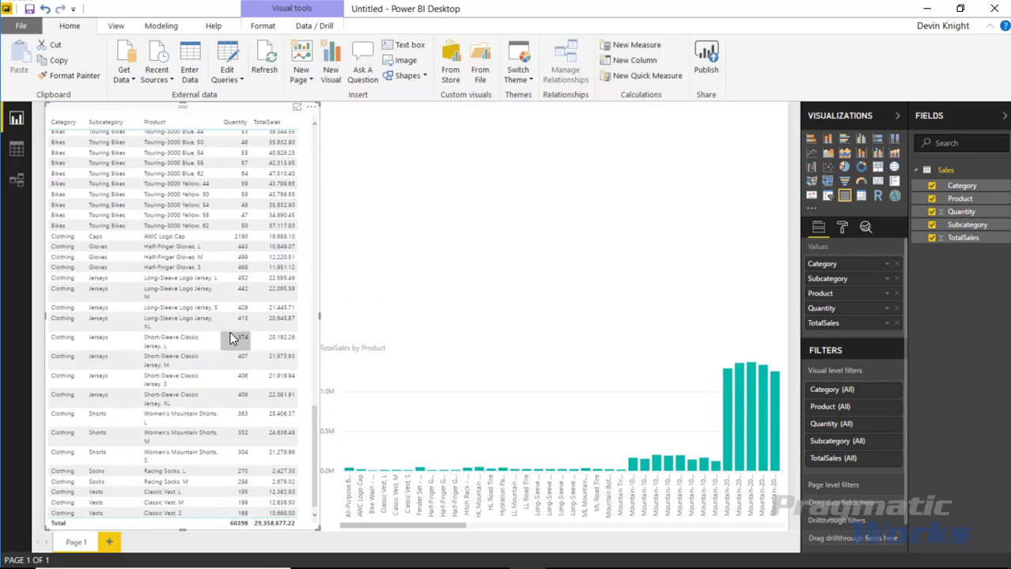
{"action": "scroll", "coordinate": [232, 329], "scroll_direction": "up", "scroll_amount": 15}
{"action": "scroll", "coordinate": [233, 332], "scroll_direction": "up", "scroll_amount": 10}
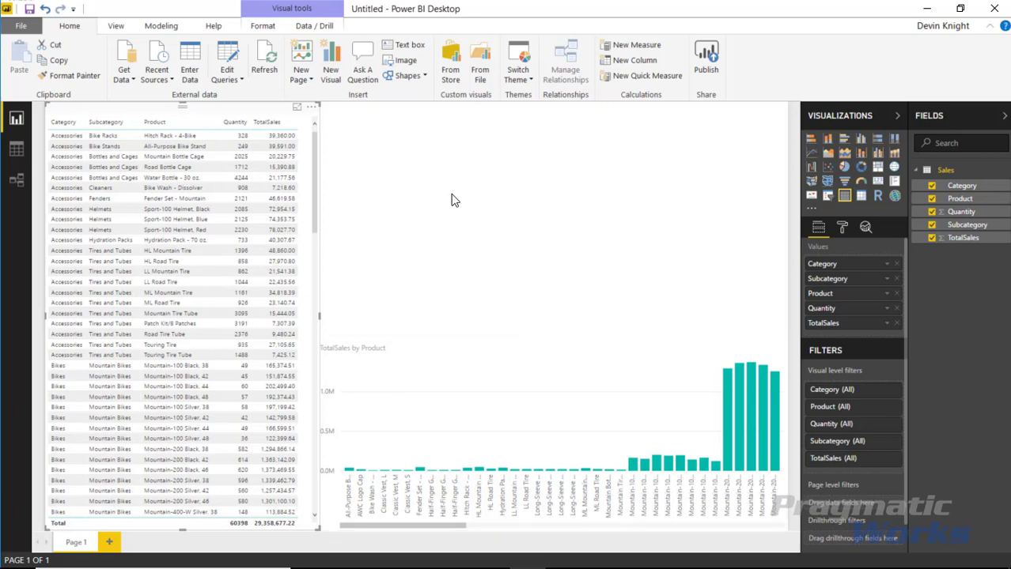
- Import the Text Filter custom visual from the store by searching 'text filter'
{"action": "left_click", "coordinate": [585, 234]}
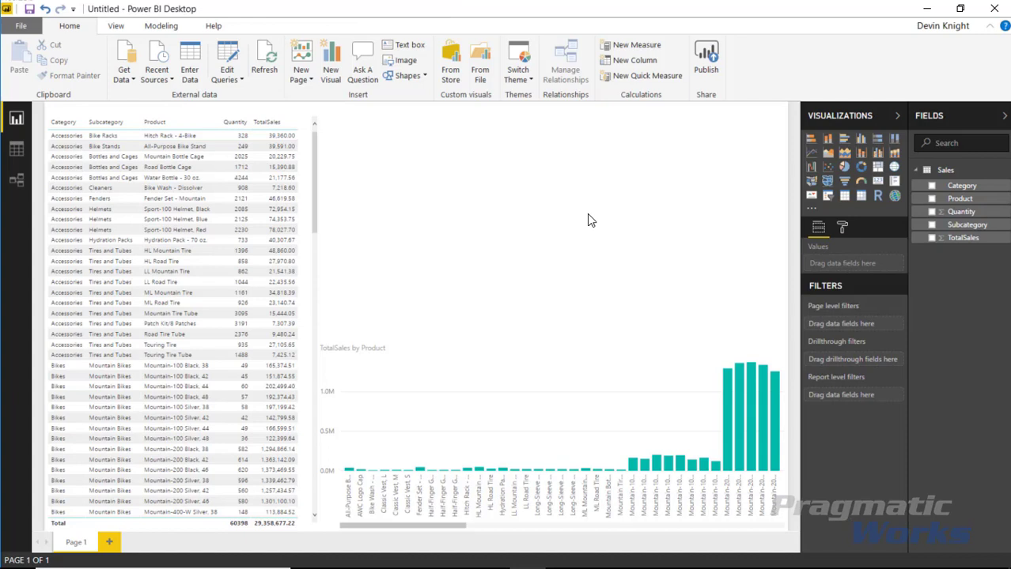
{"action": "left_click", "coordinate": [451, 73]}
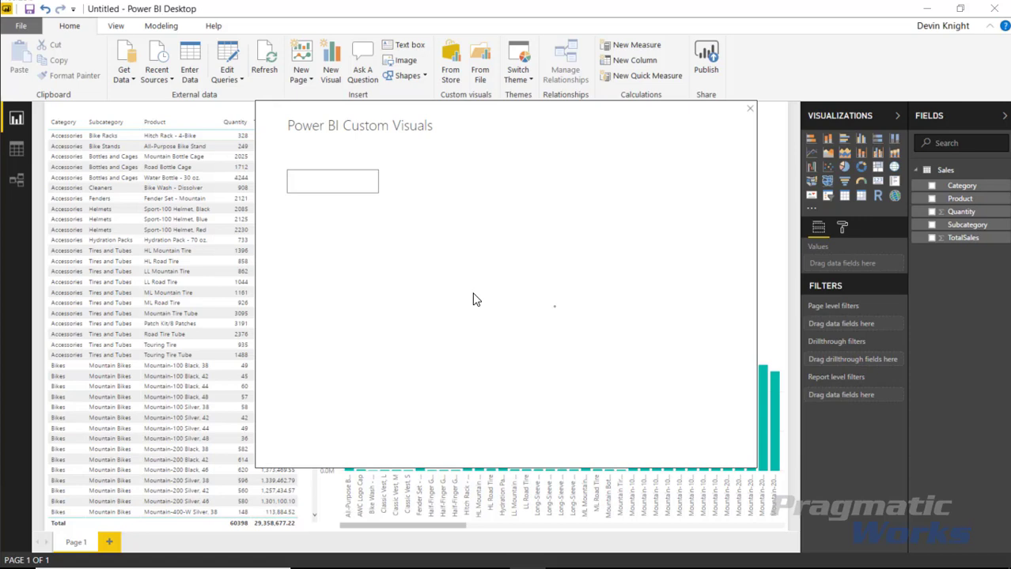
{"action": "type", "text": "te"}
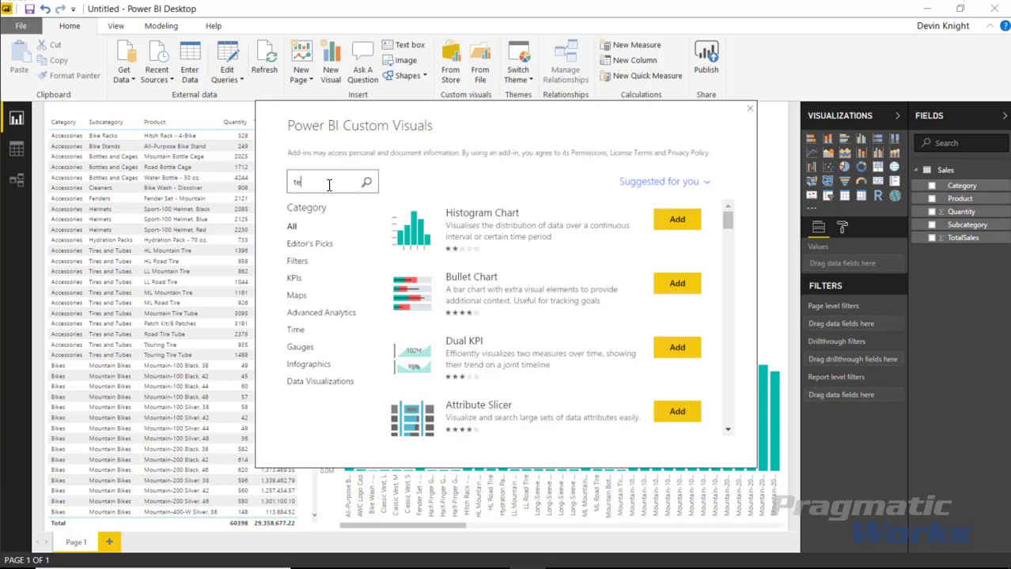
{"action": "type", "text": "xt filter"}
{"action": "key", "text": "Return"}
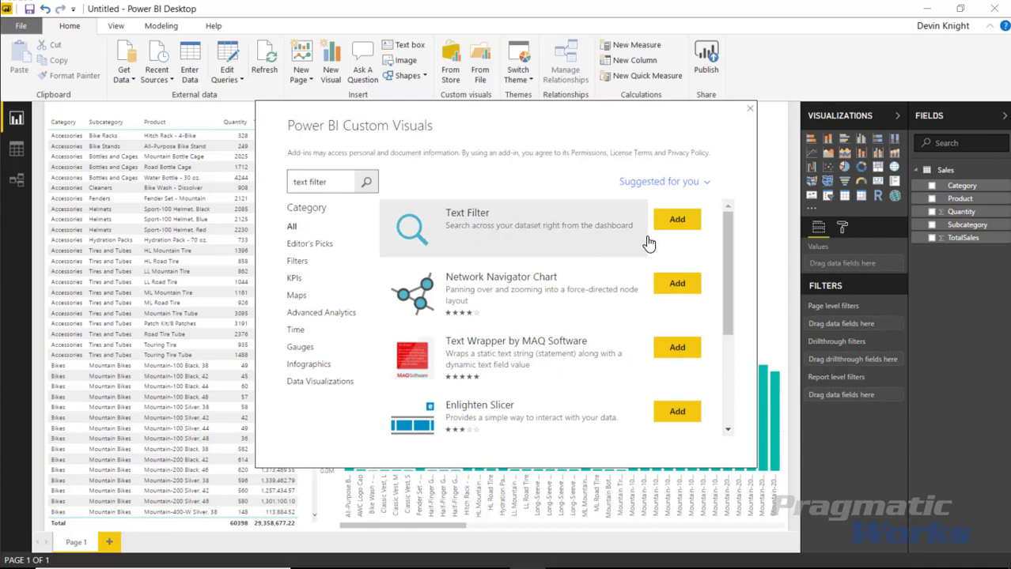
{"action": "left_click", "coordinate": [677, 219]}
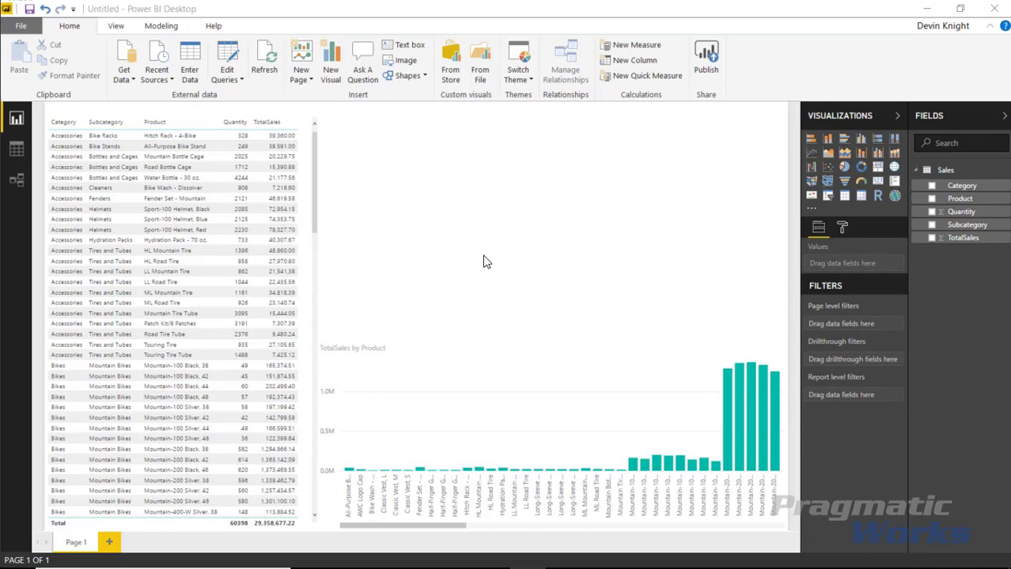
{"action": "left_click", "coordinate": [645, 313]}
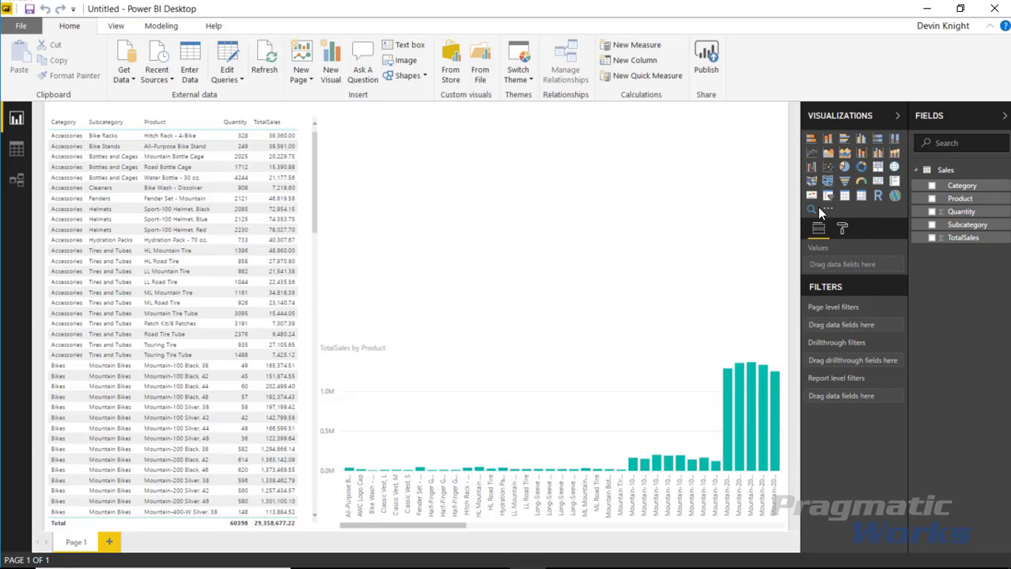
- Add a wide, short Text Filter search box across the canvas top, bound to Product
{"action": "left_click", "coordinate": [811, 212]}
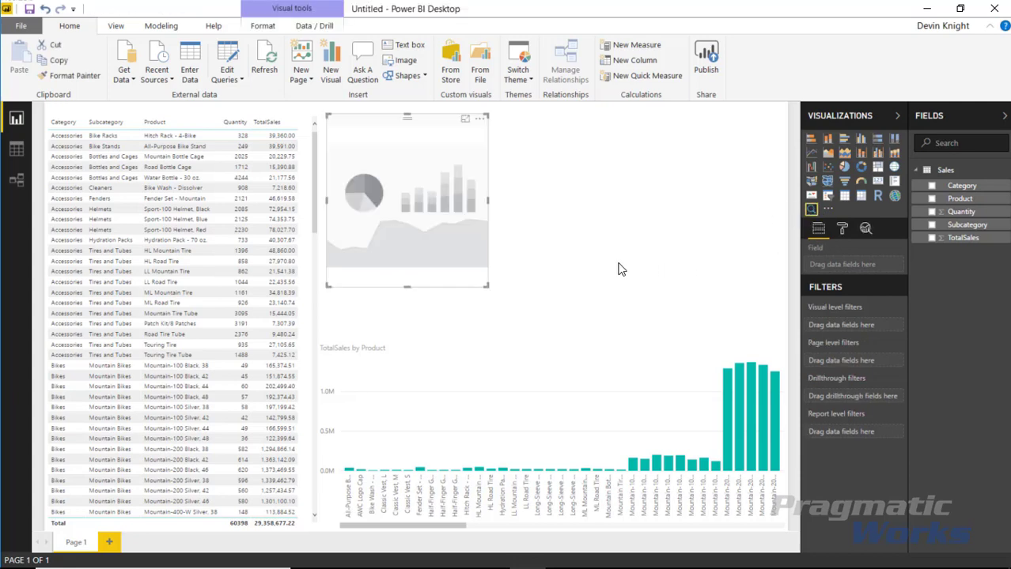
{"action": "left_click_drag", "start_coordinate": [488, 288], "coordinate": [743, 263]}
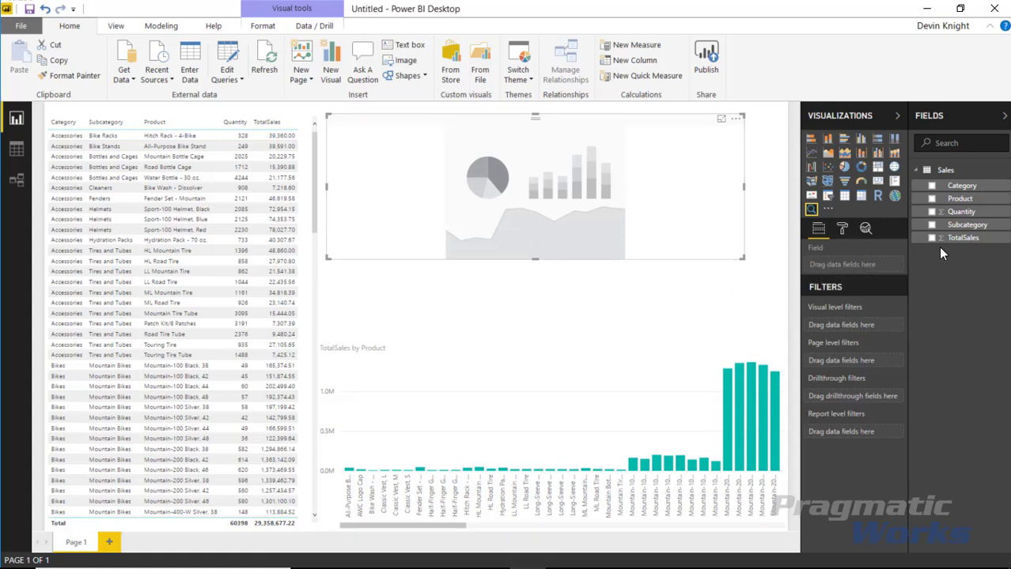
{"action": "left_click_drag", "start_coordinate": [967, 201], "coordinate": [852, 271]}
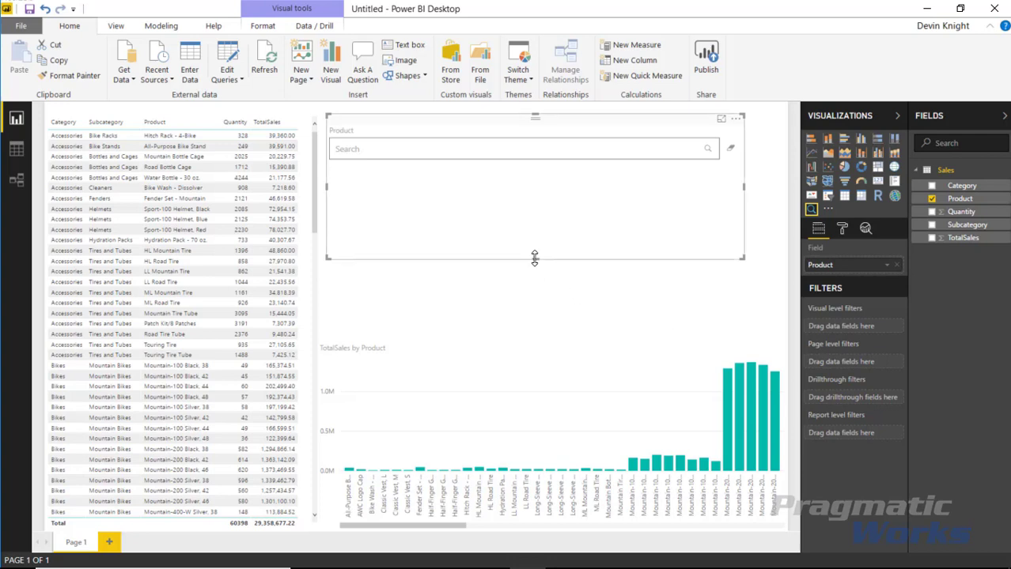
{"action": "left_click_drag", "start_coordinate": [535, 258], "coordinate": [534, 178]}
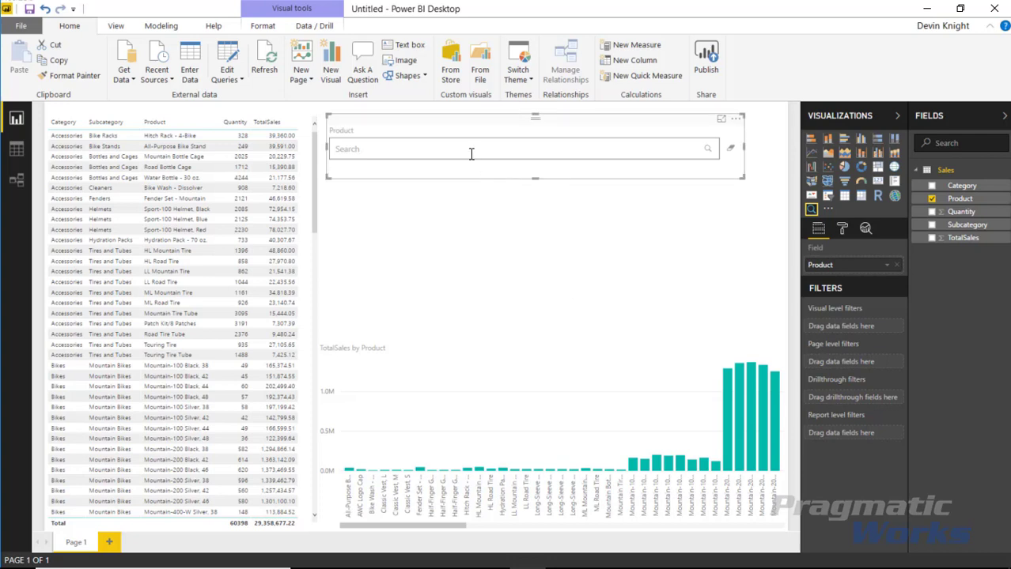
- Search products for 'bike', then clear the search to show all products again
{"action": "left_click", "coordinate": [472, 154]}
{"action": "type", "text": "bike"}
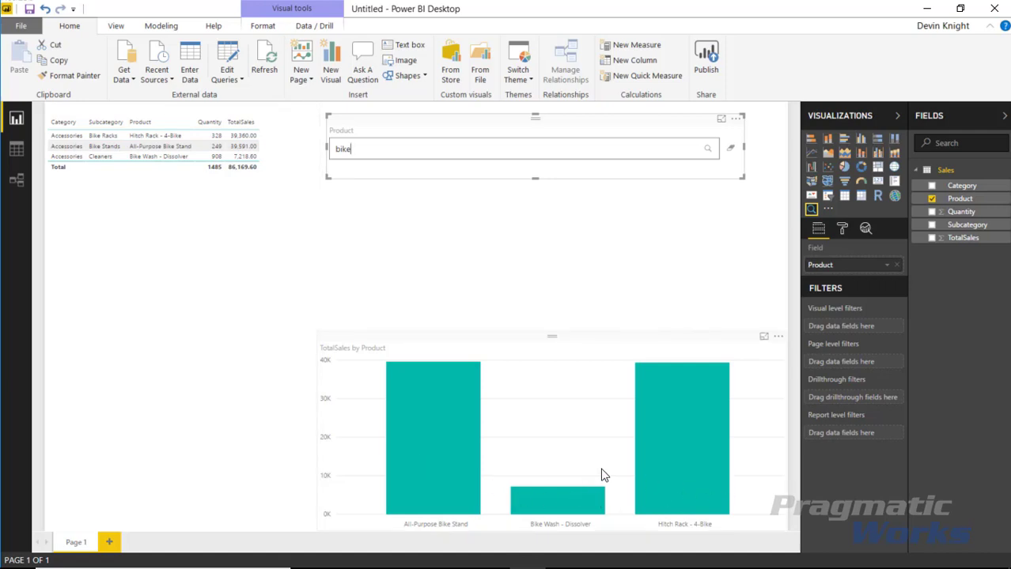
{"action": "left_click", "coordinate": [730, 153]}
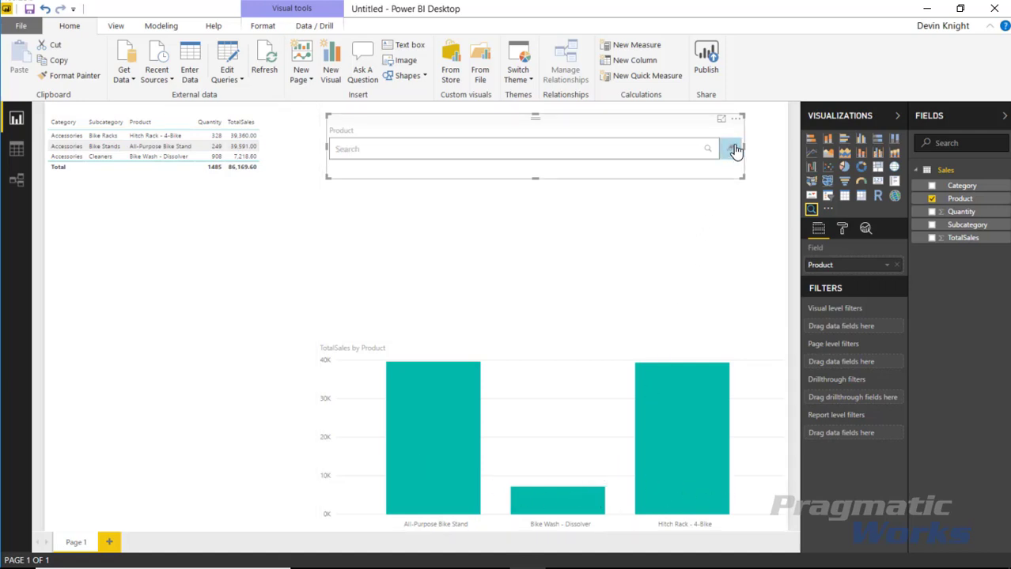
- Search for 'road', then replace it with 'mountain' to filter the table and chart
{"action": "left_click", "coordinate": [478, 151]}
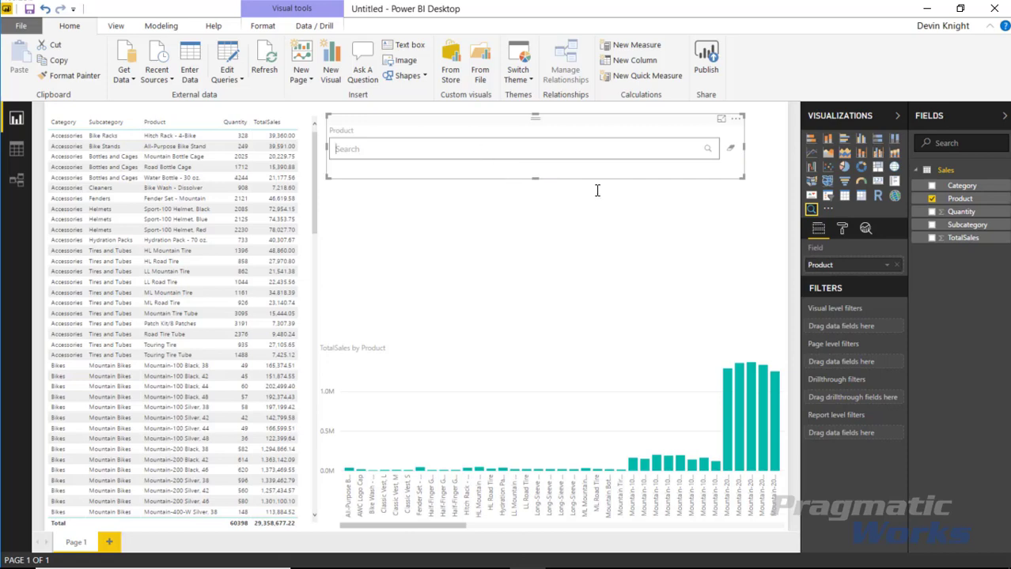
{"action": "type", "text": "road"}
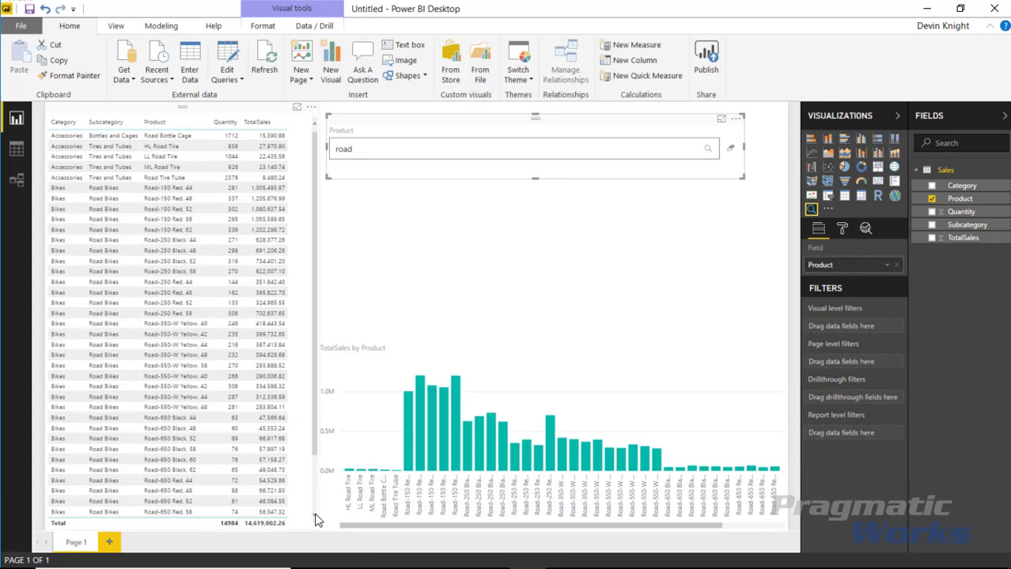
{"action": "left_click_drag", "start_coordinate": [406, 529], "coordinate": [370, 532]}
{"action": "double_click", "coordinate": [386, 150]}
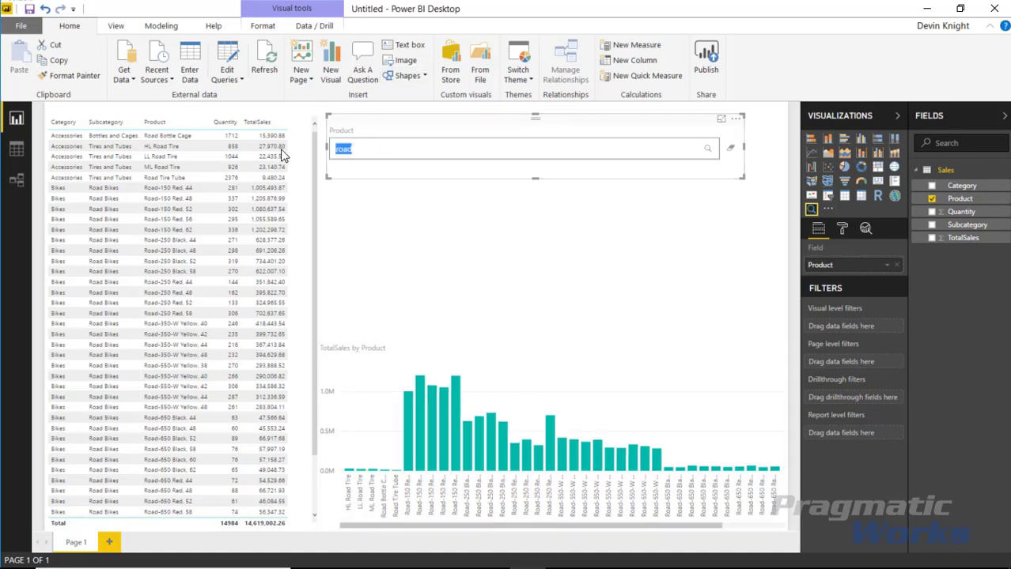
{"action": "type", "text": "mountain"}
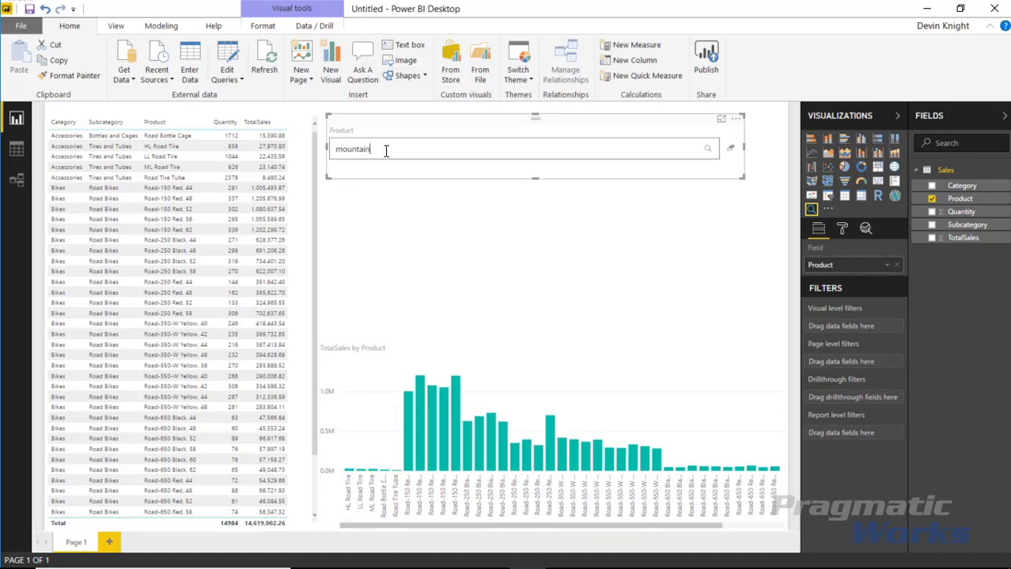
{"action": "key", "text": "Return"}
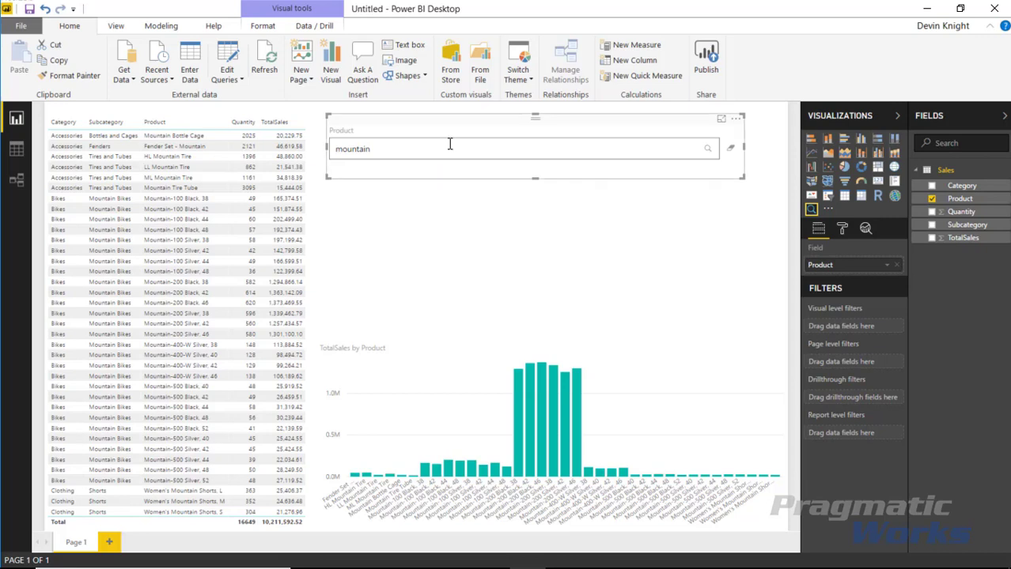
{"action": "left_click", "coordinate": [842, 230]}
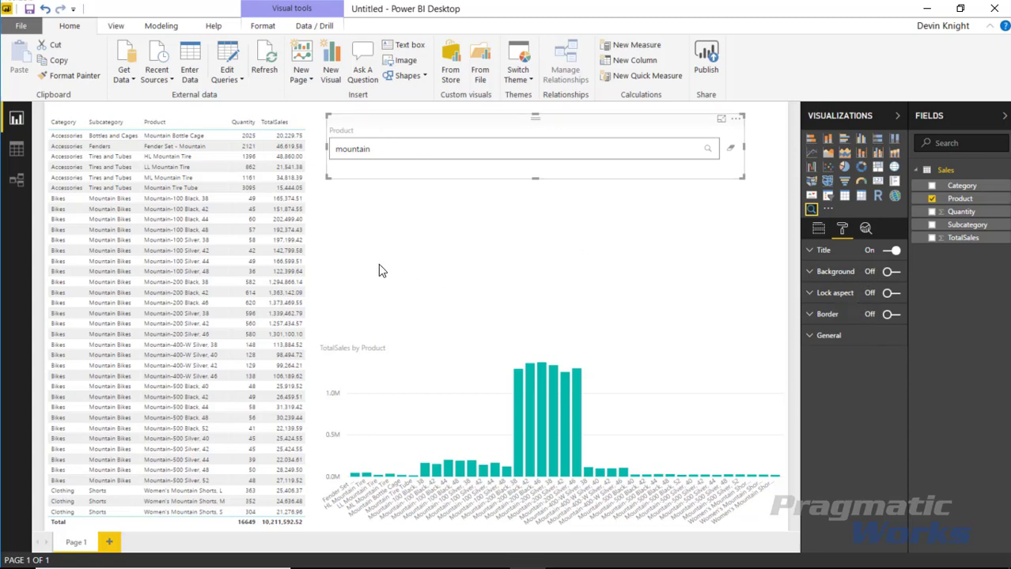
{"action": "left_click", "coordinate": [469, 283]}
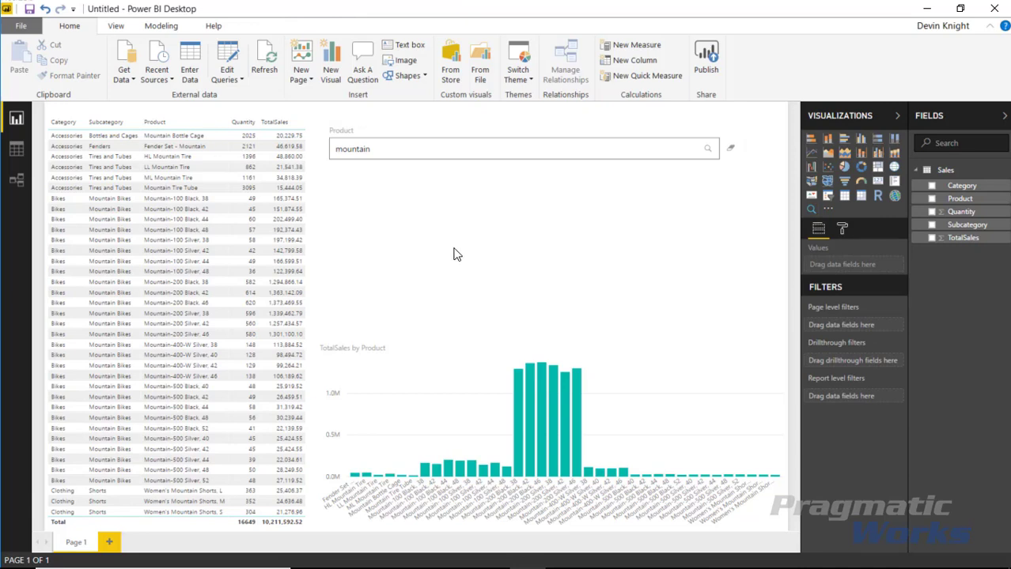